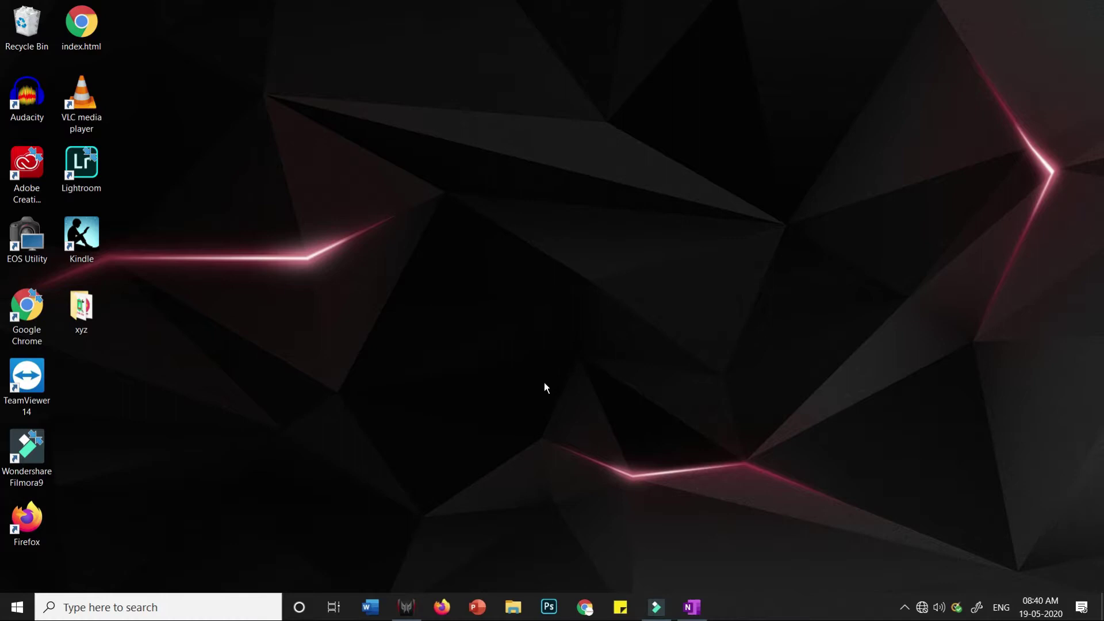
- Start Word and fill the blank page with two 18 pt Lorem ipsum paragraphs, 61 words
click(369, 613)
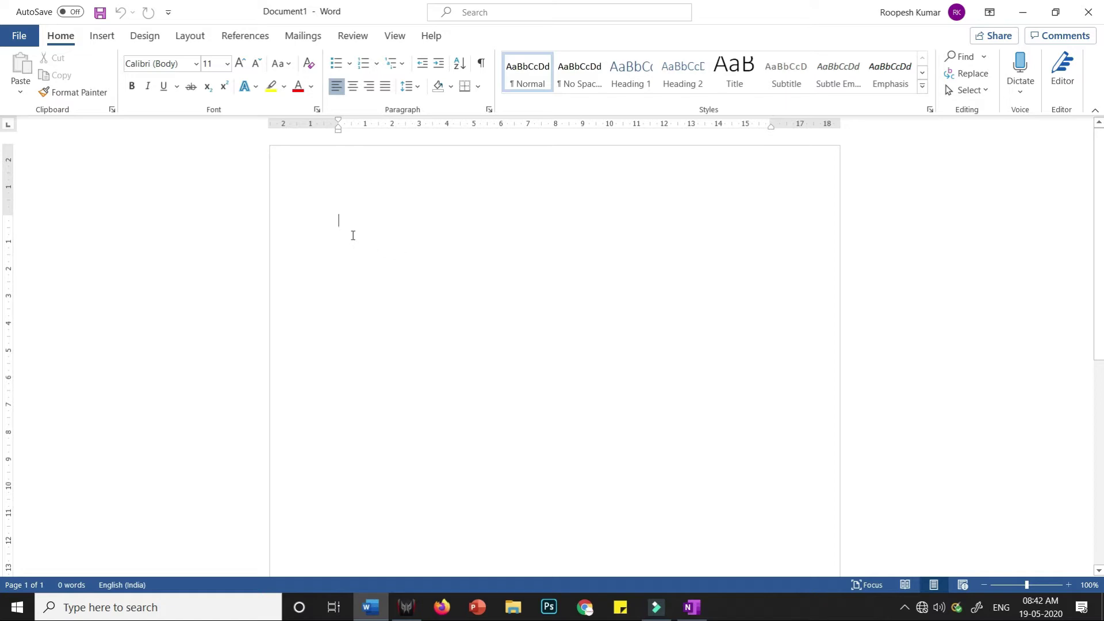
text(Lorem ipsum dolor sit amet, consectetuer adipiscing elit. Maecenas porttitor congue massa. Fusce posuere, magna sed pulvinar ultricies, purus lectus malesuada libero, sit amet commodo magna eros quis urna. Nunc viverra imperdiet enim. Fusce est. Vivamus a tellus. Pellentesque habitant morbi tristique senectus et netus et malesuada fames ac turpis egestas. Proin pharetra nonummy pede. Mauris et orci. Aenean nec lorem.)
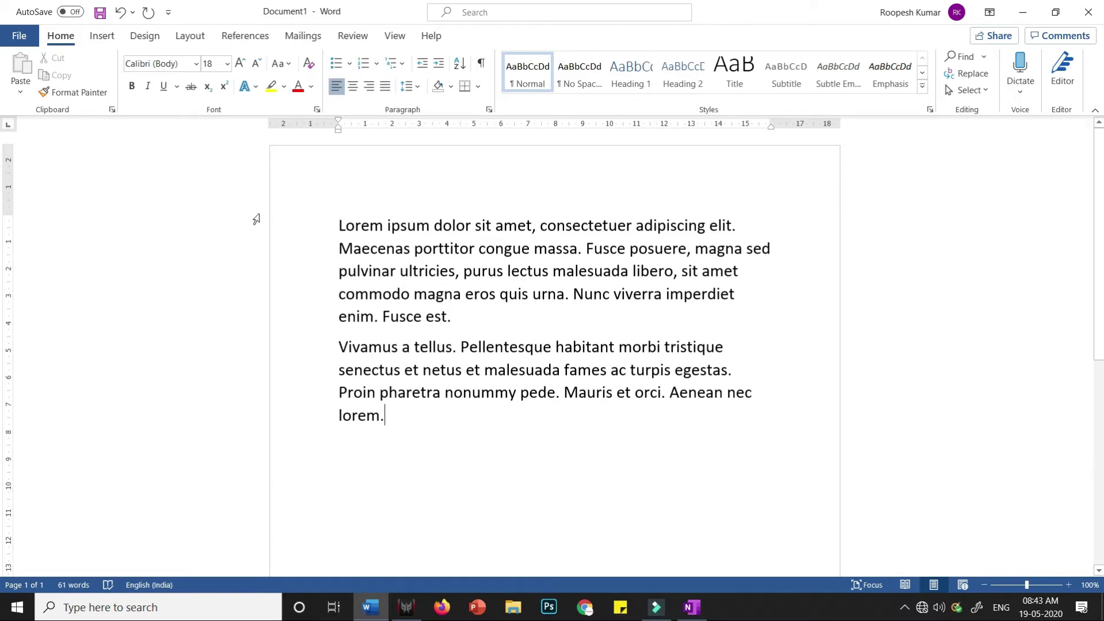
- From File > Save As, choose This PC and open the Save As dialog at D:\documents
click(19, 36)
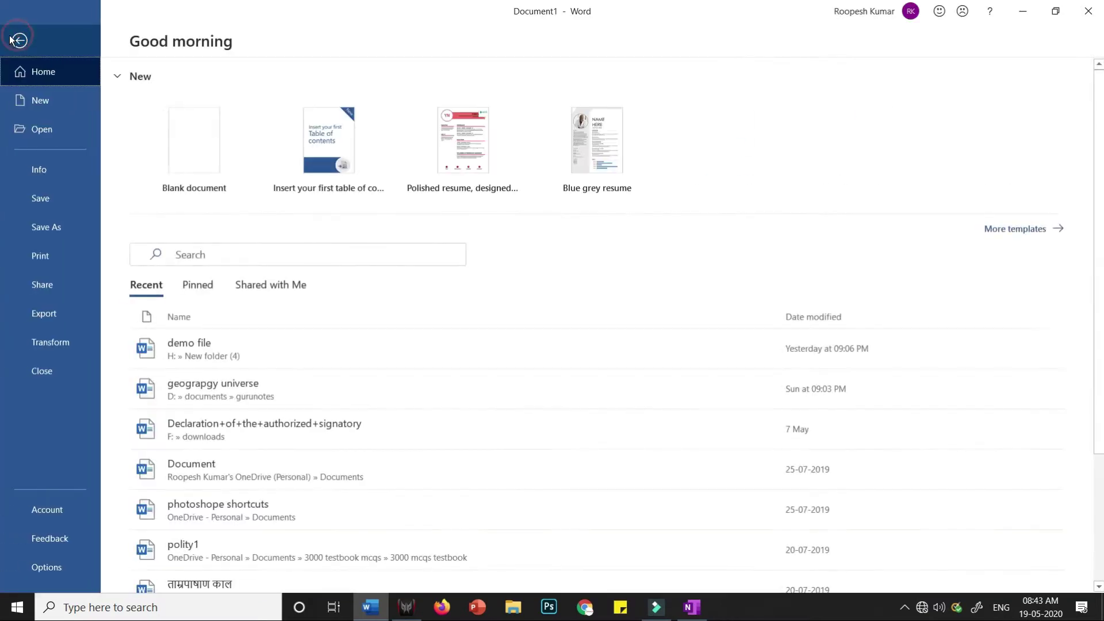
click(29, 197)
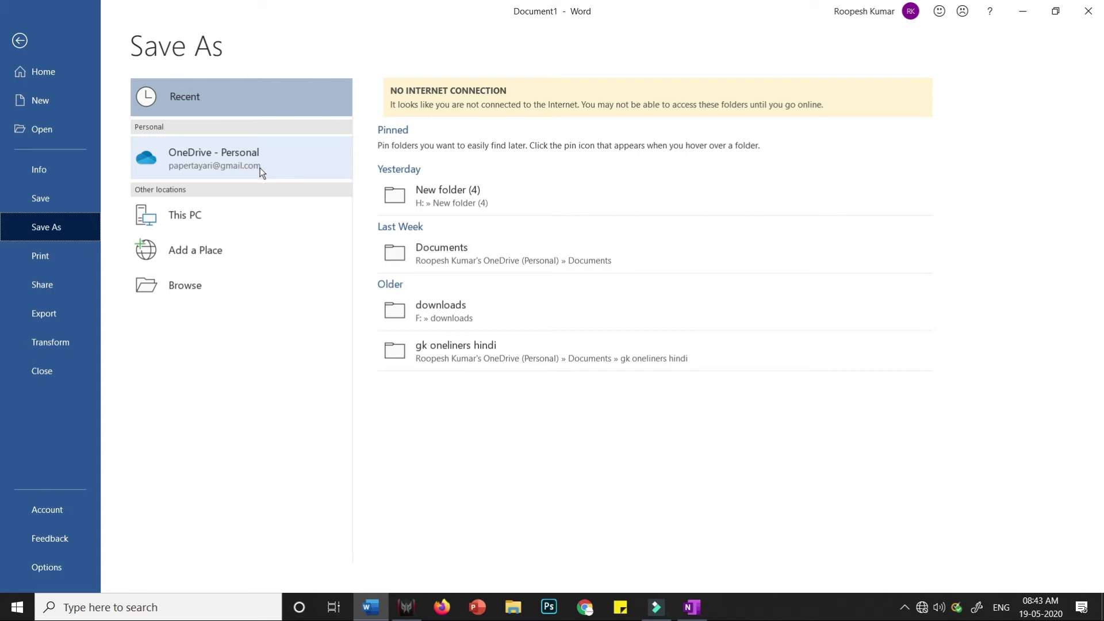
click(226, 168)
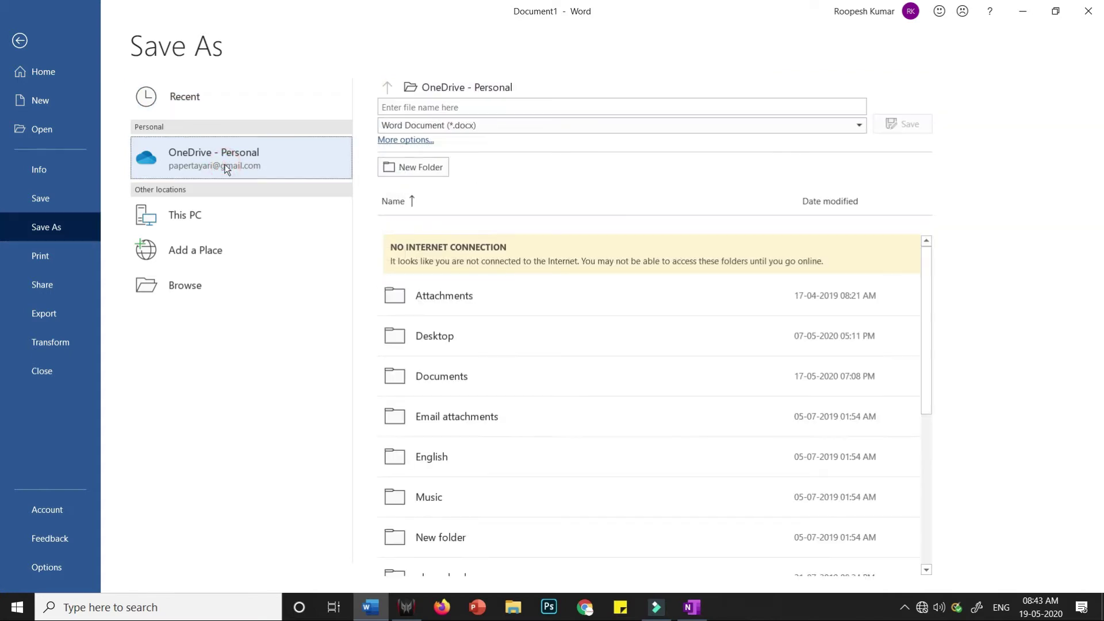
click(218, 219)
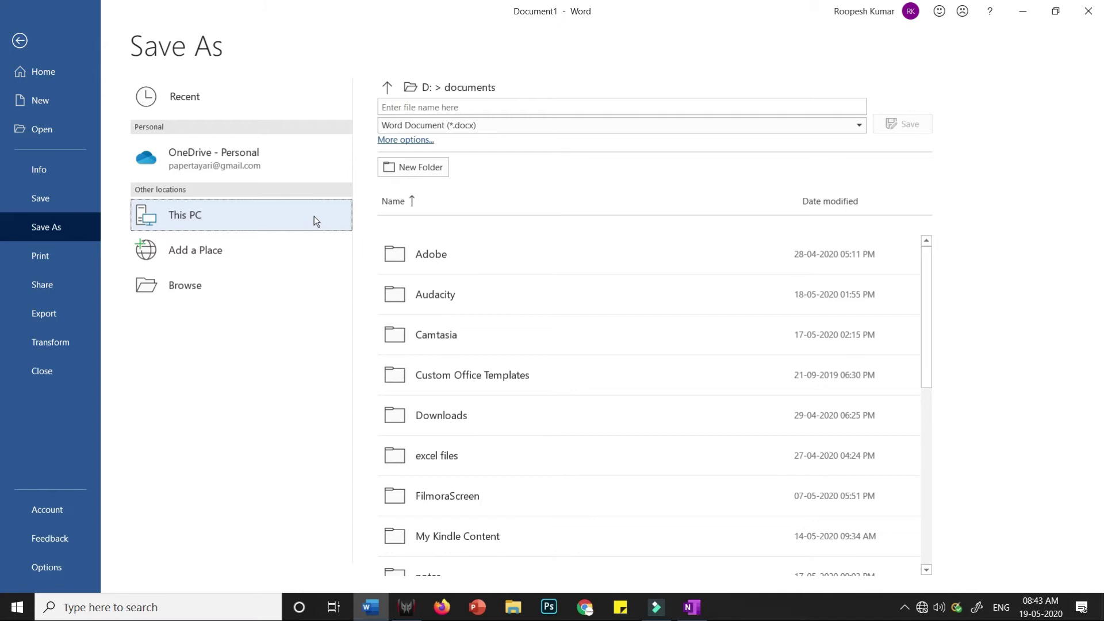
click(156, 287)
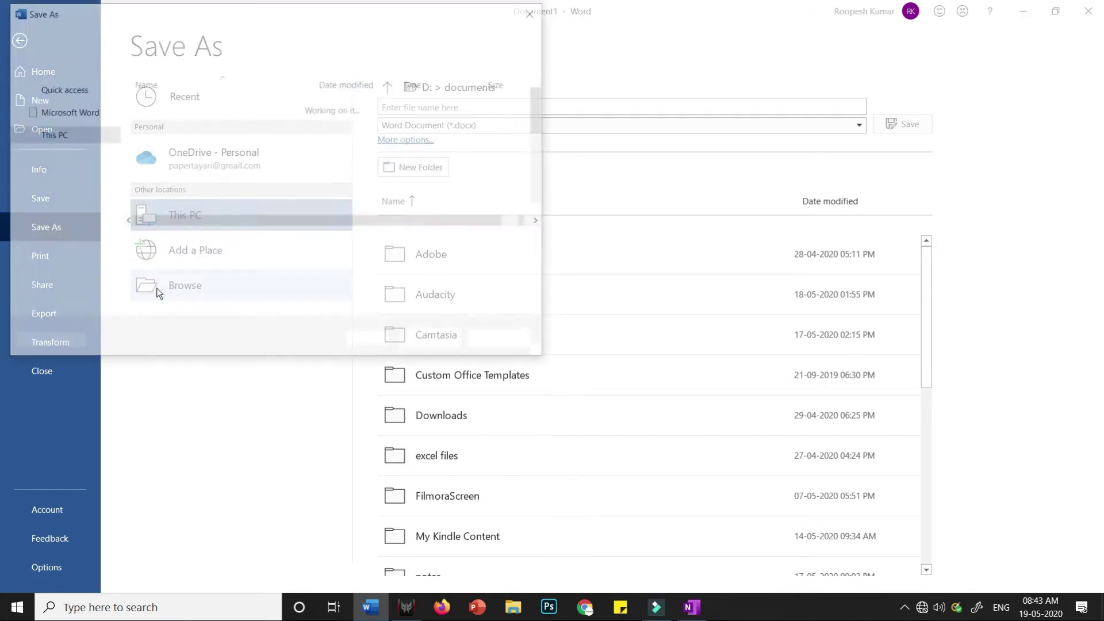
- Go to New Volume (H:) > New folder (4) and save the file under the name 'demo file'
scroll(79, 172, down, 2)
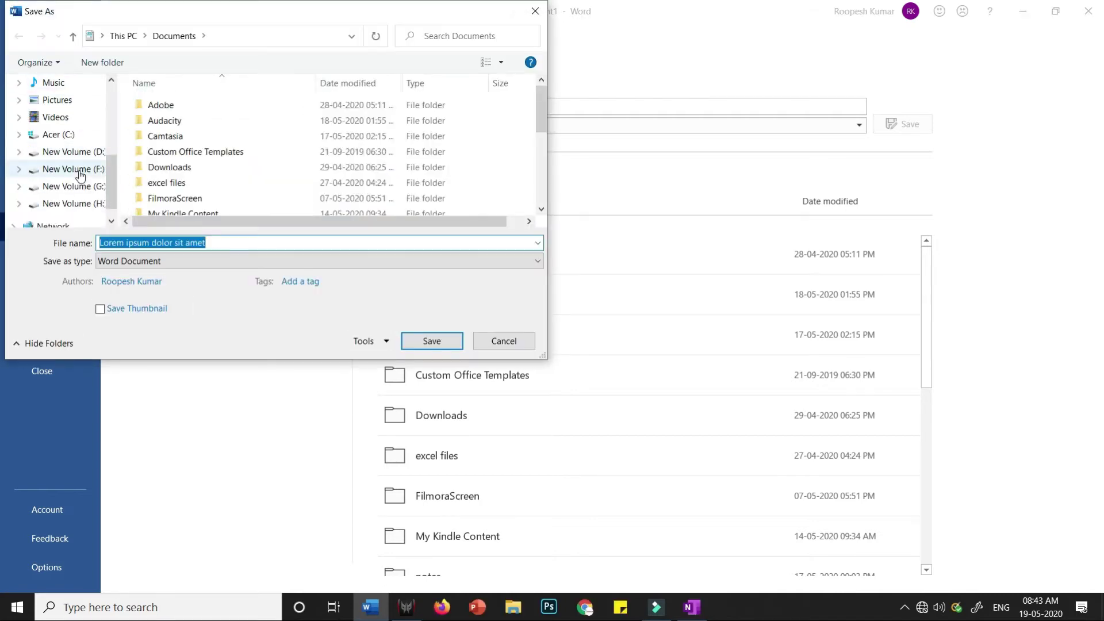
scroll(80, 176, down, 1)
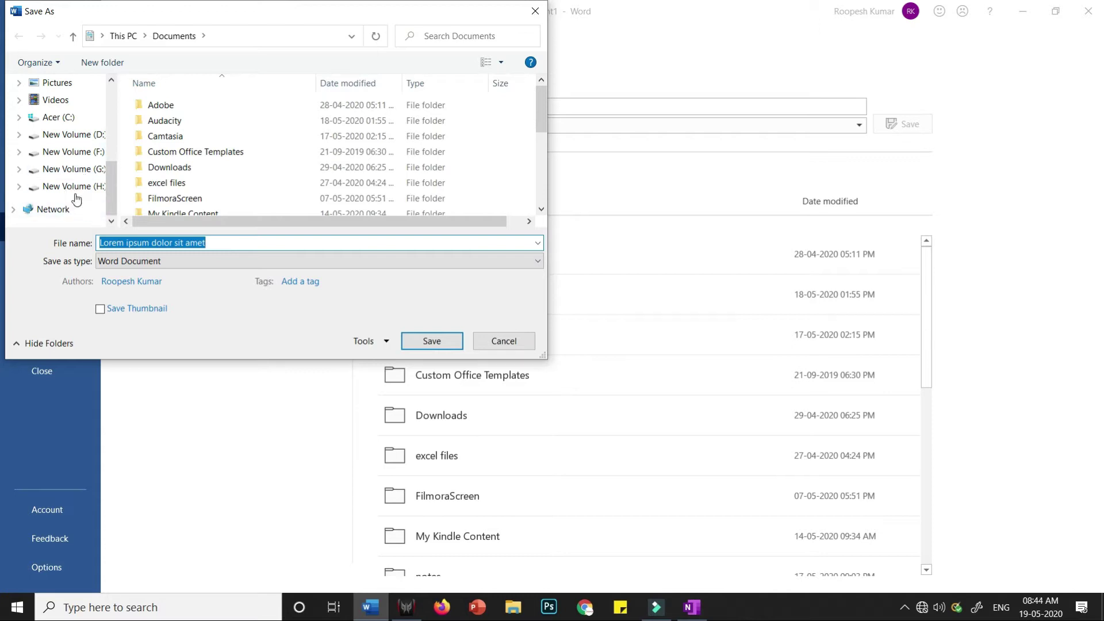
click(77, 186)
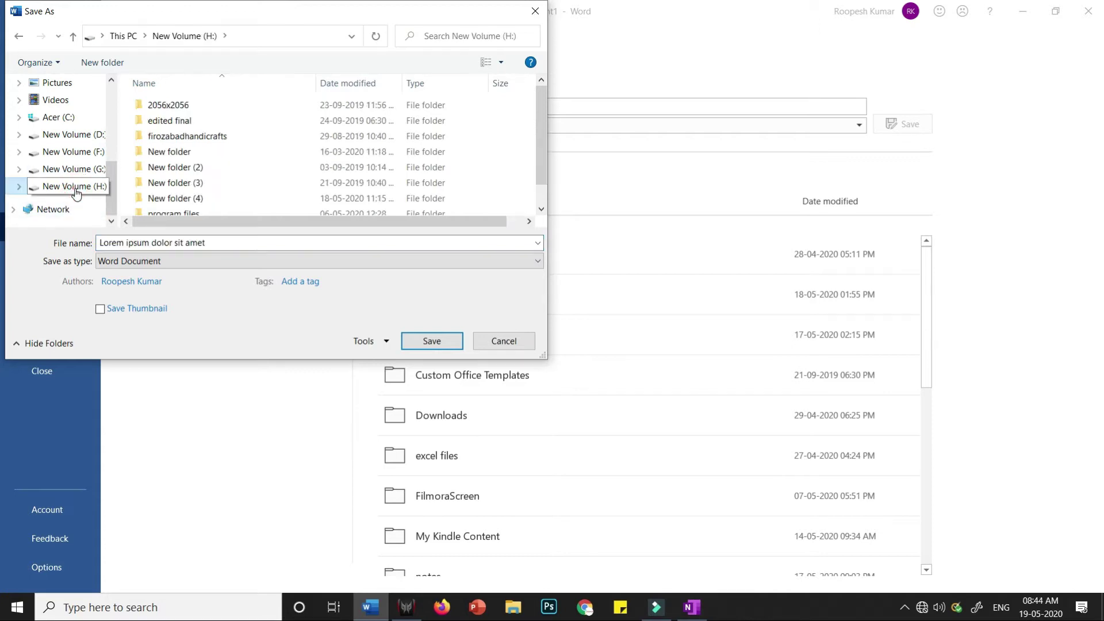
scroll(184, 185, down, 1)
click(182, 181)
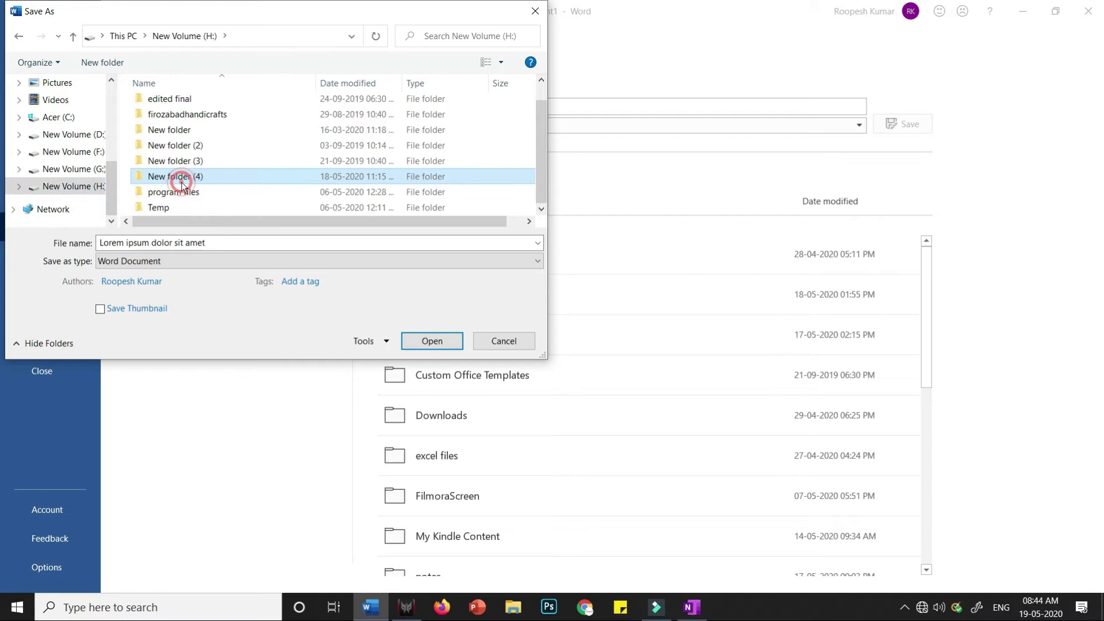
double_click(182, 182)
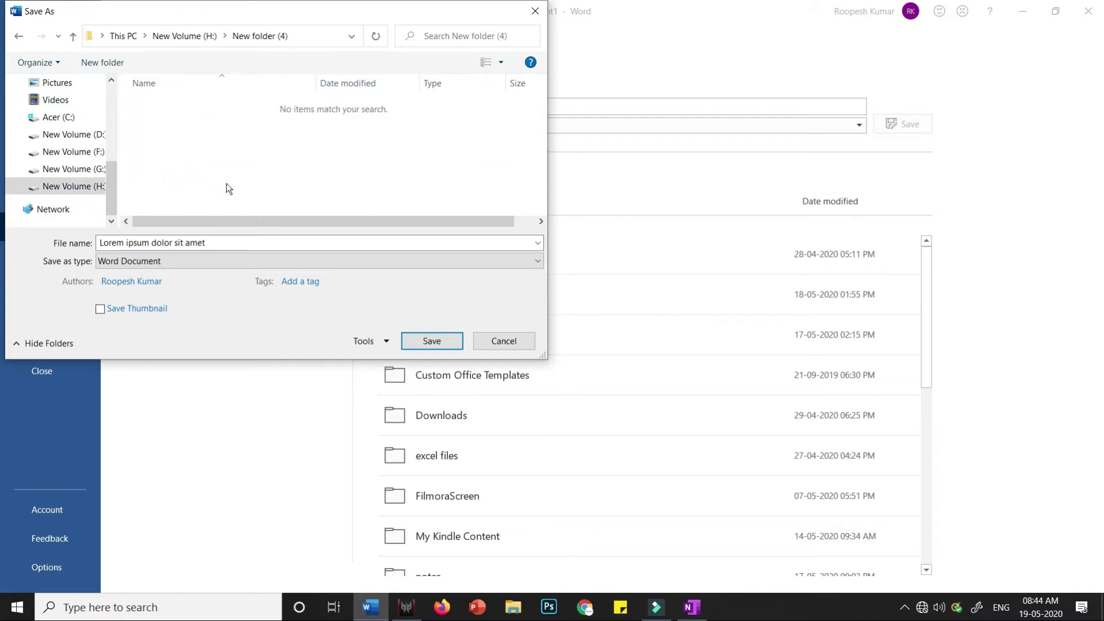
triple_click(212, 242)
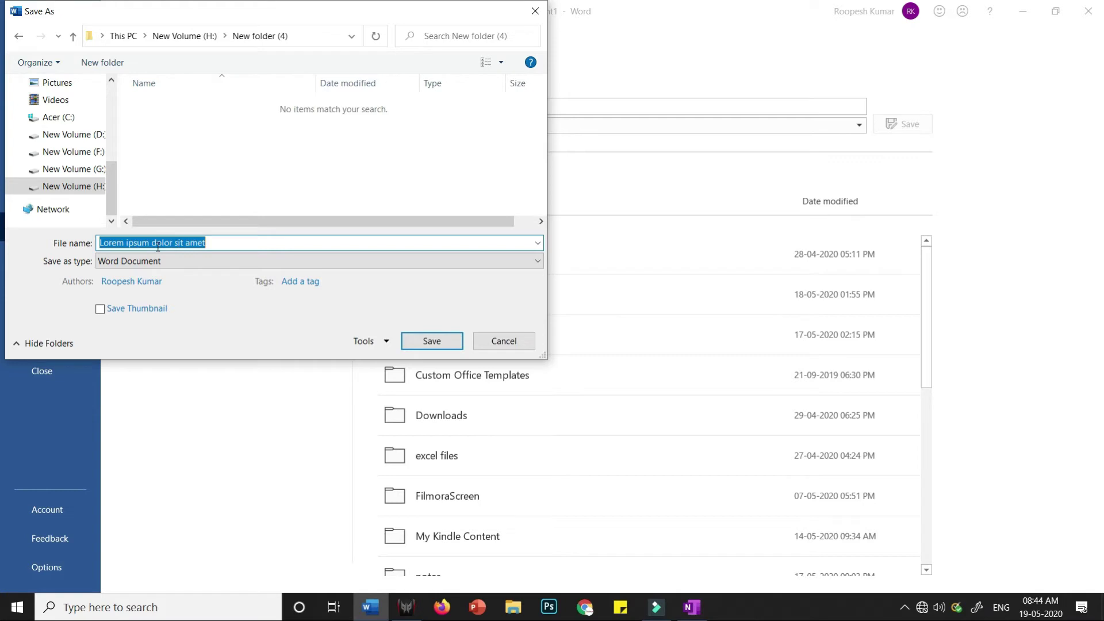
text(demo file)
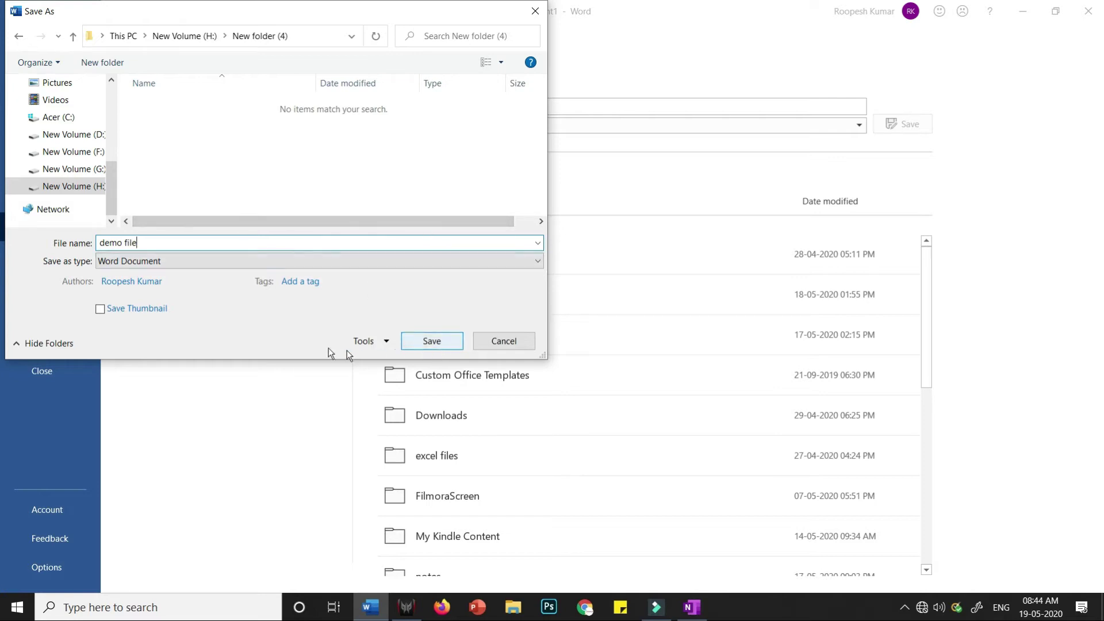
click(444, 341)
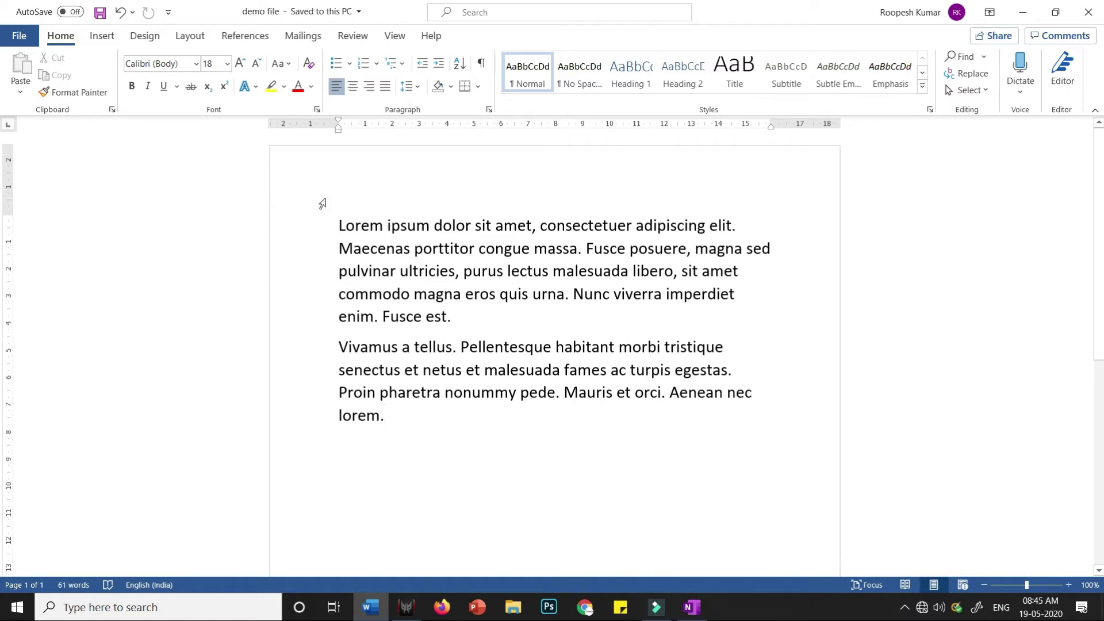
- Close demo file, then create a new blank Document2 holding 175 words of Lorem ipsum
click(17, 36)
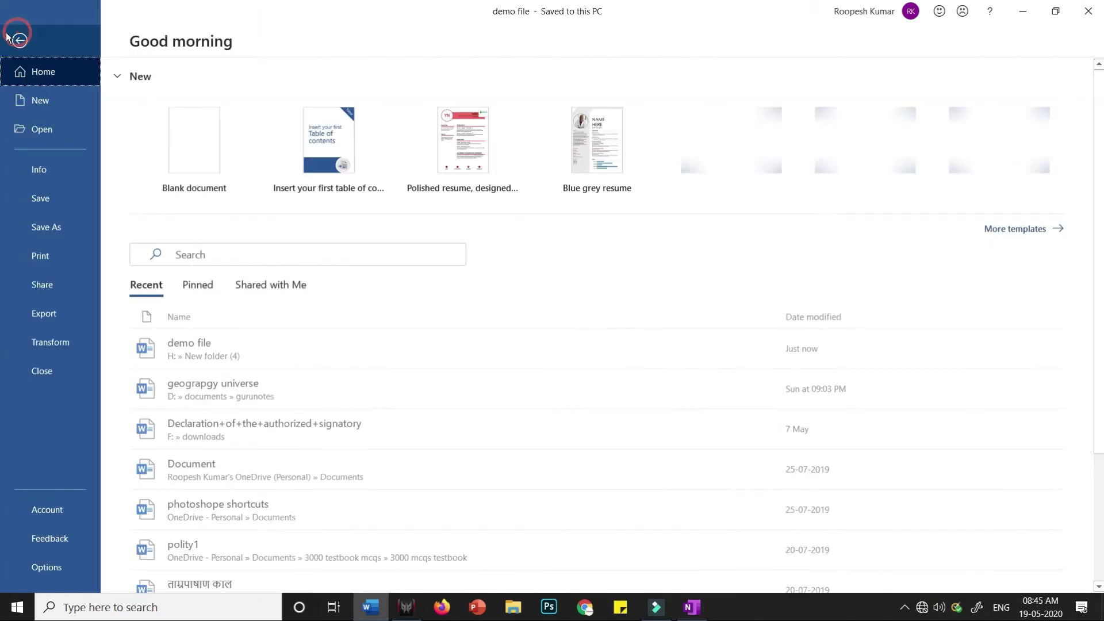
click(43, 371)
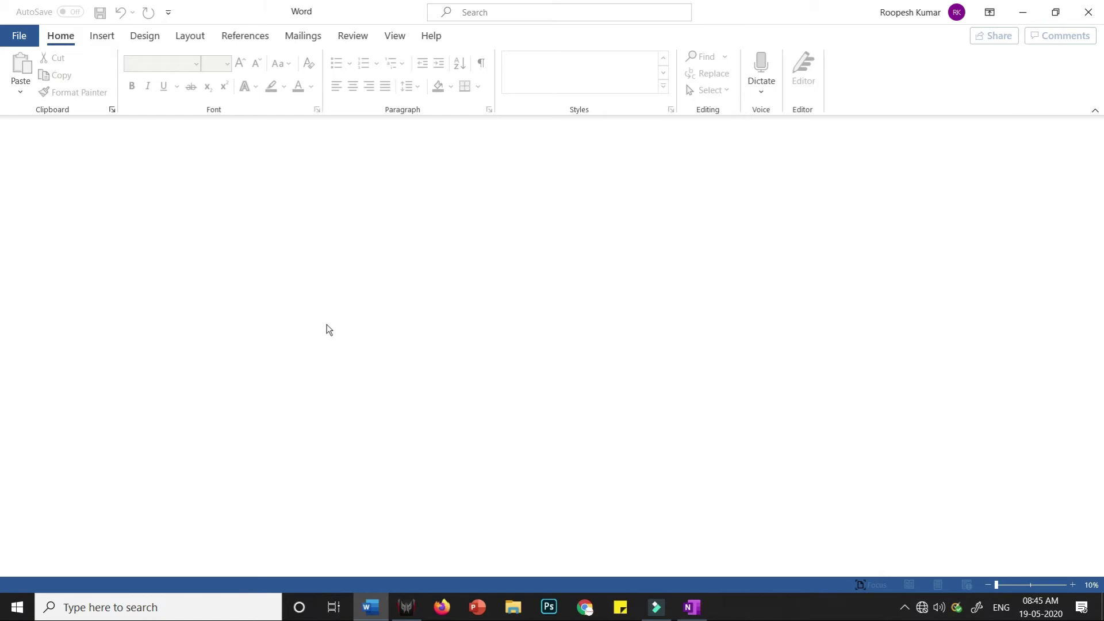
click(19, 36)
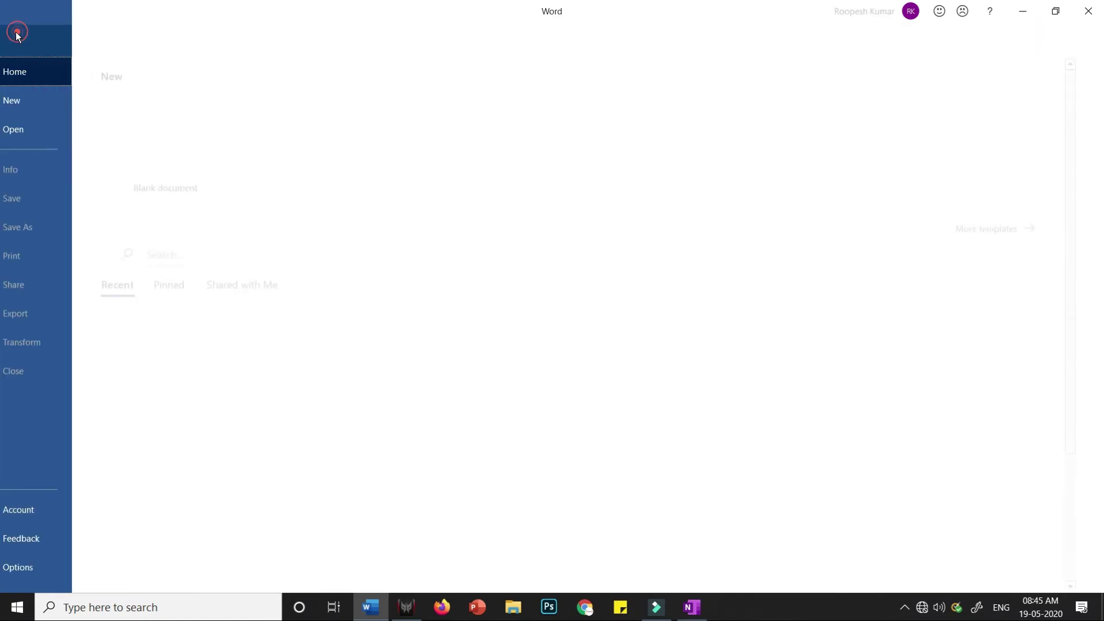
click(35, 102)
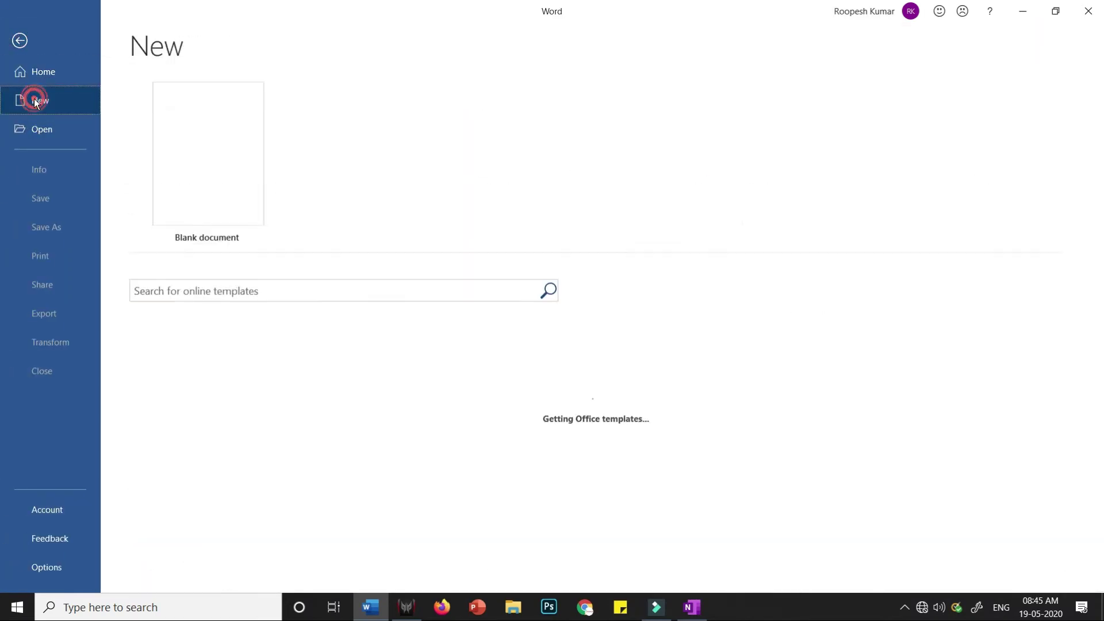
click(177, 157)
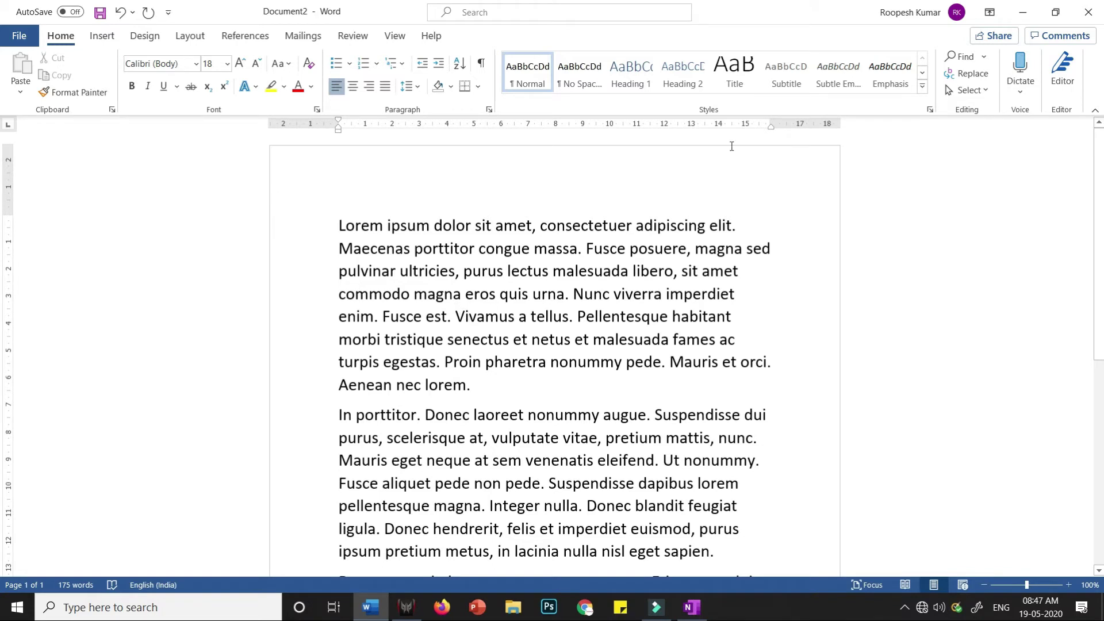
- Close Word and choose Don't Save so Document2 is discarded
click(1091, 15)
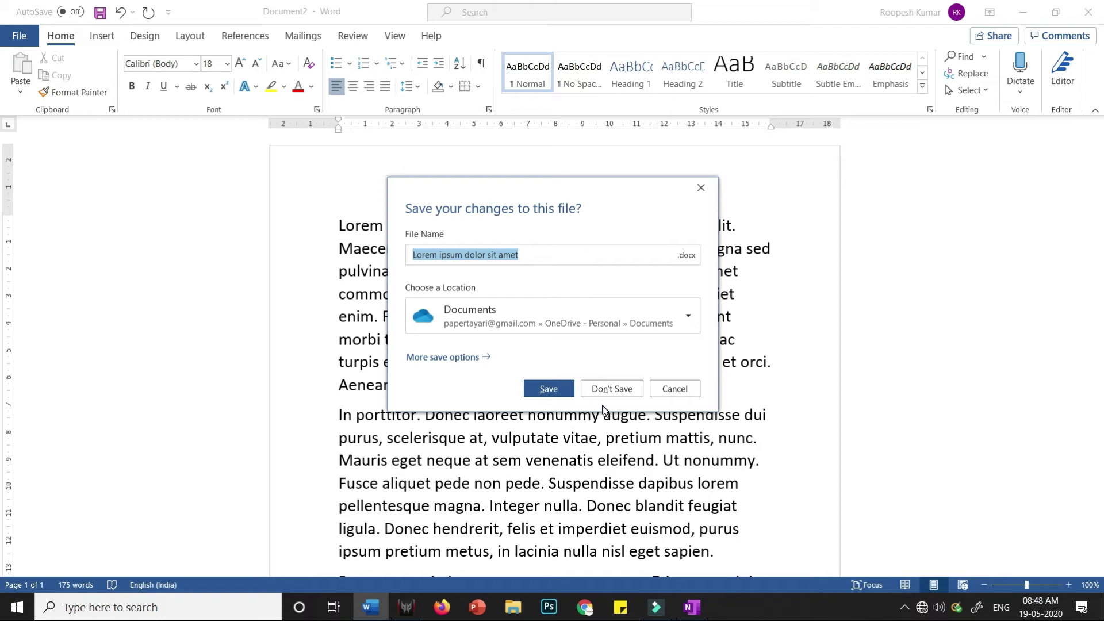
click(606, 384)
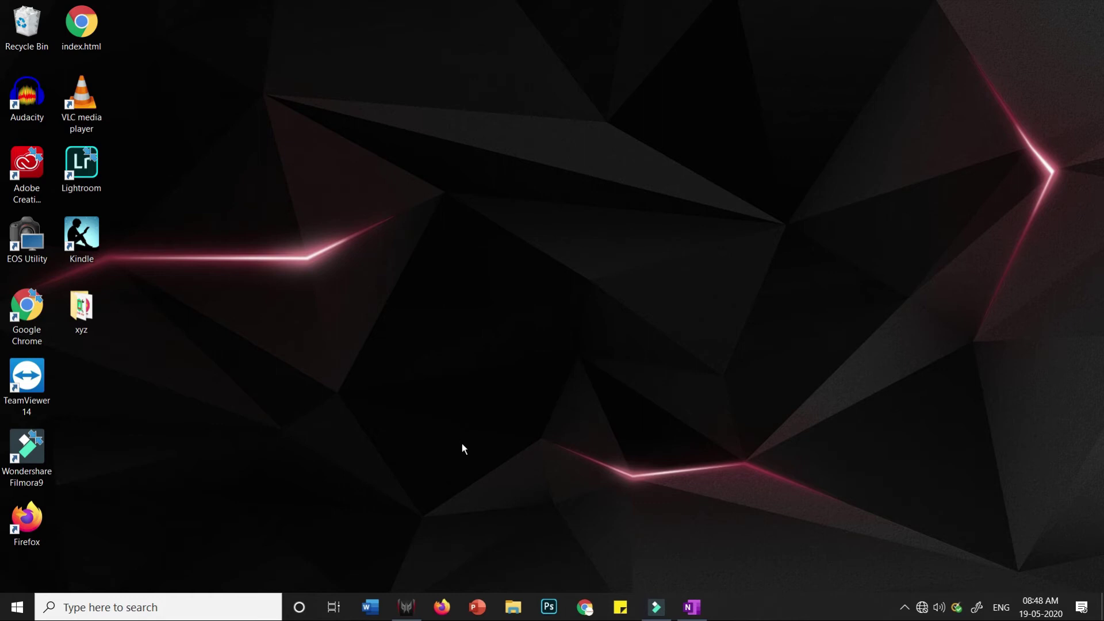
- Relaunch Word from its taskbar icon to reach the start screen with demo file listed first
click(376, 609)
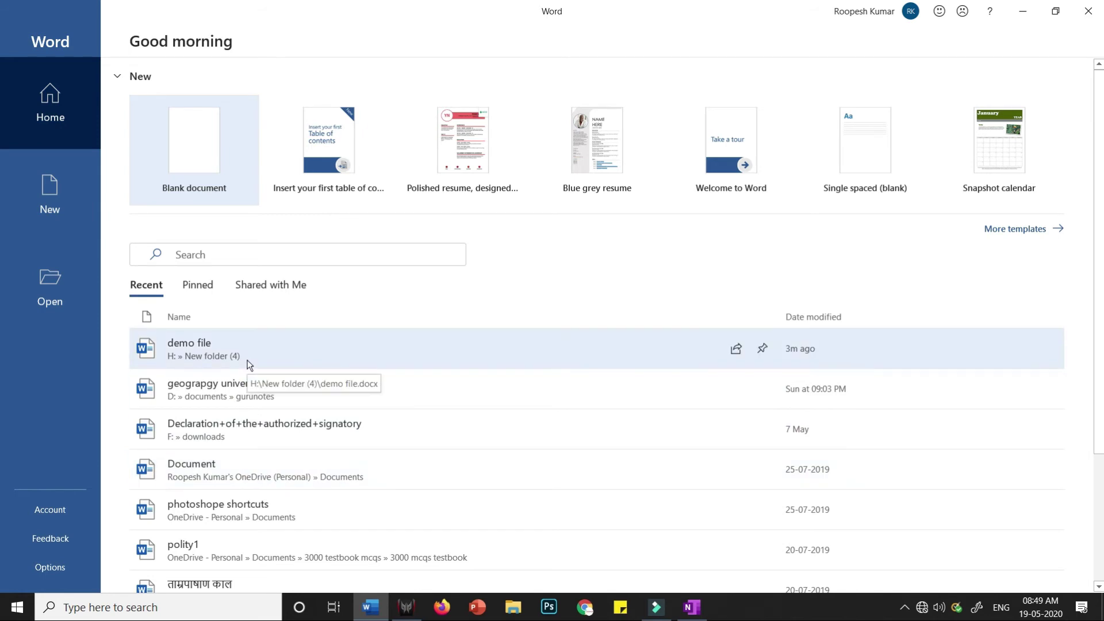
- Switch to the Open page, where demo file appears under Today
click(60, 295)
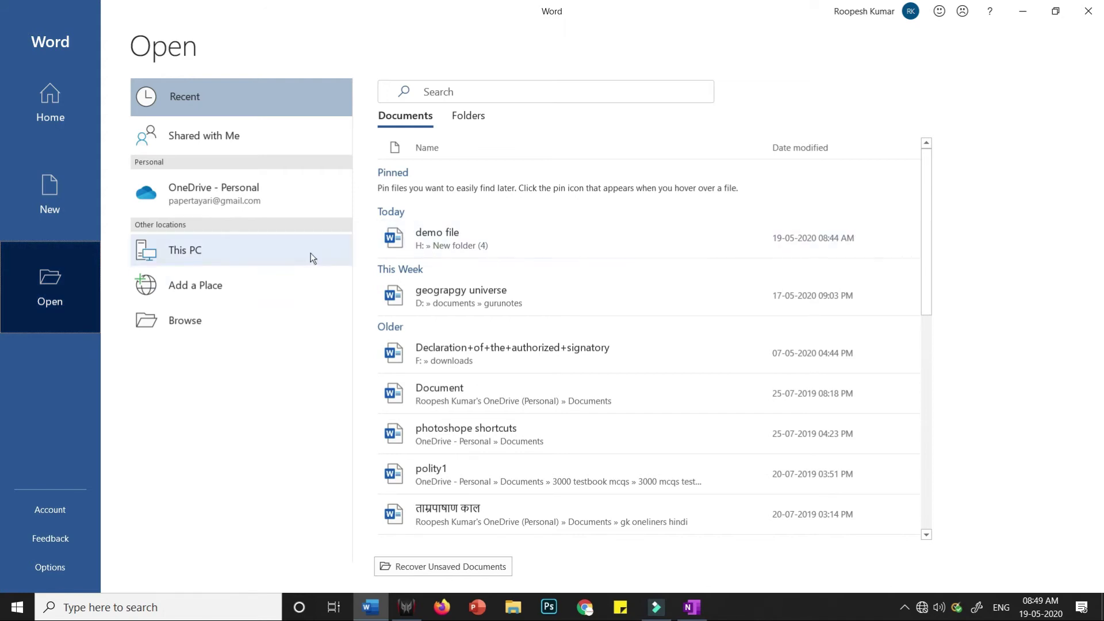
- Browse to New Volume (H:) > New folder (4) and open demo file
click(337, 246)
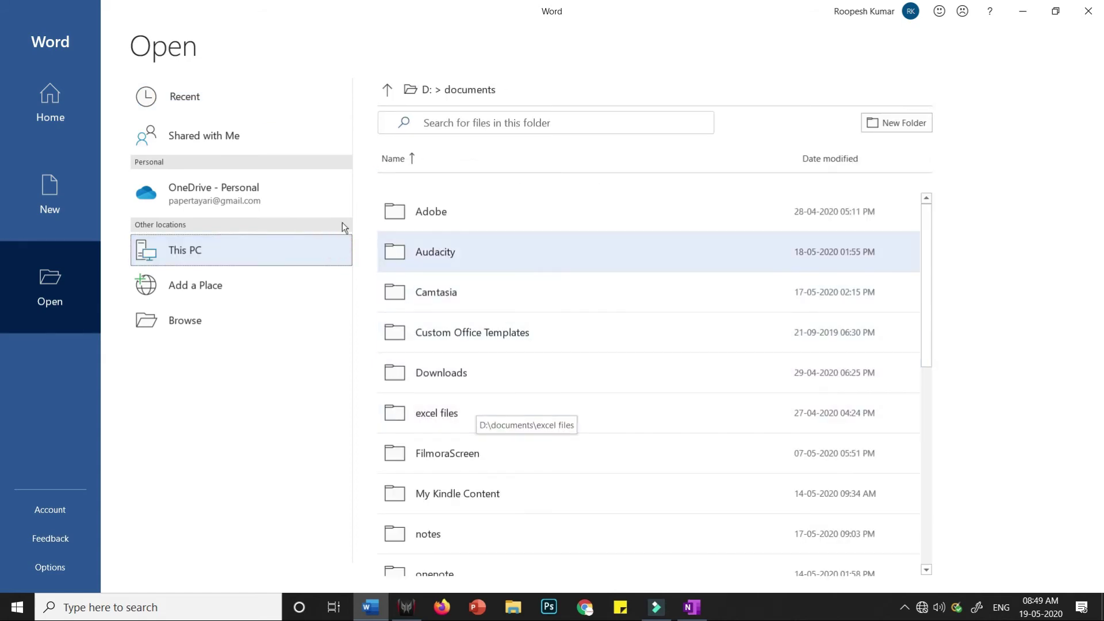
click(294, 188)
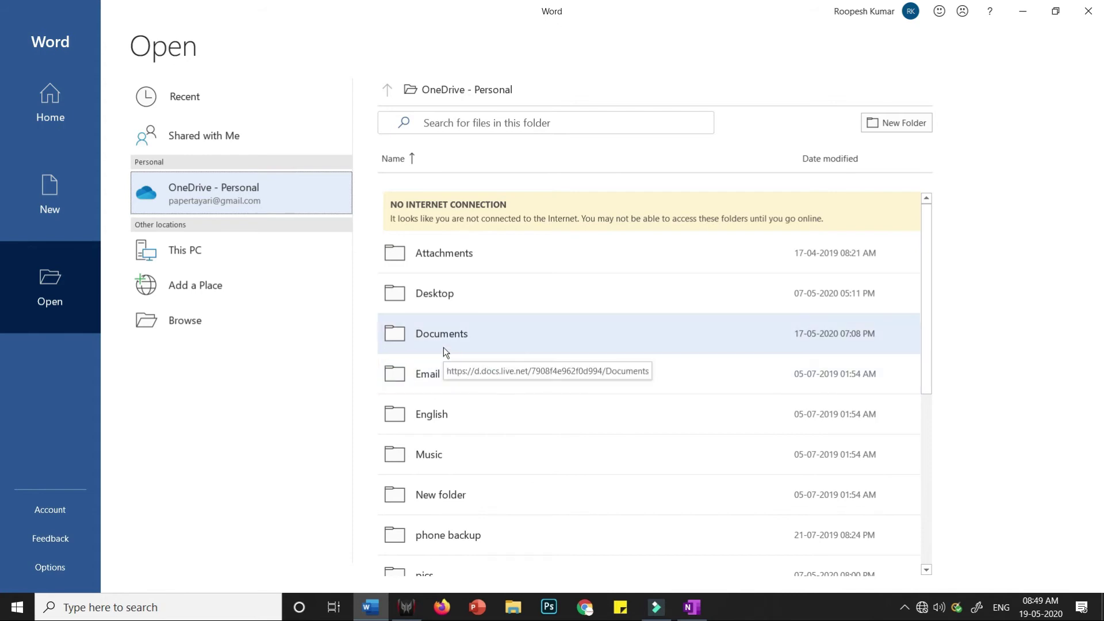
click(264, 336)
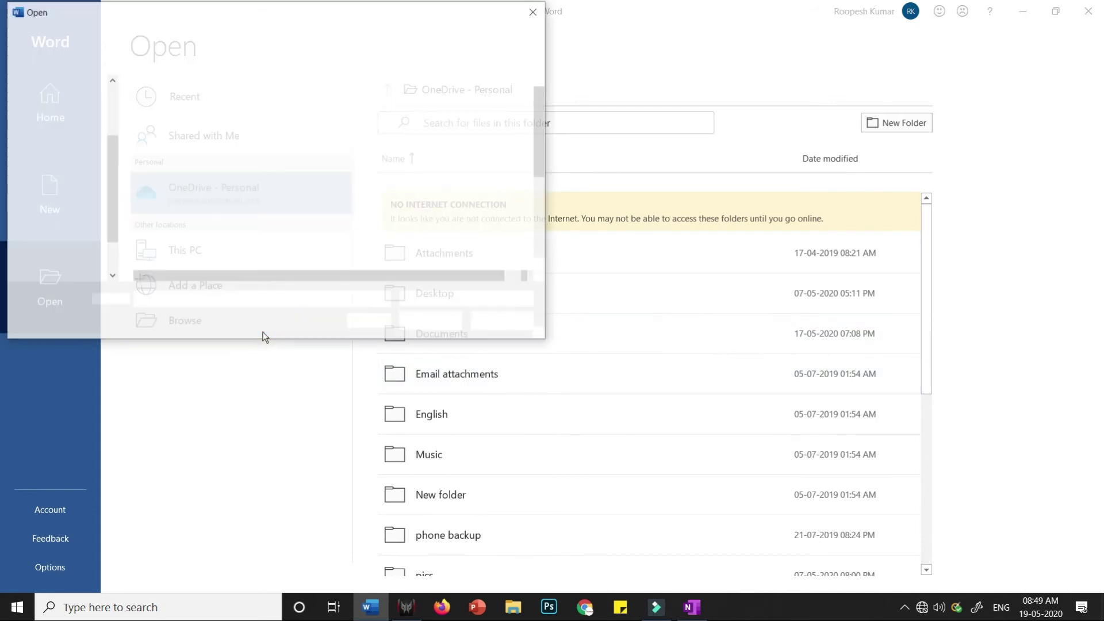
scroll(70, 190, down, 2)
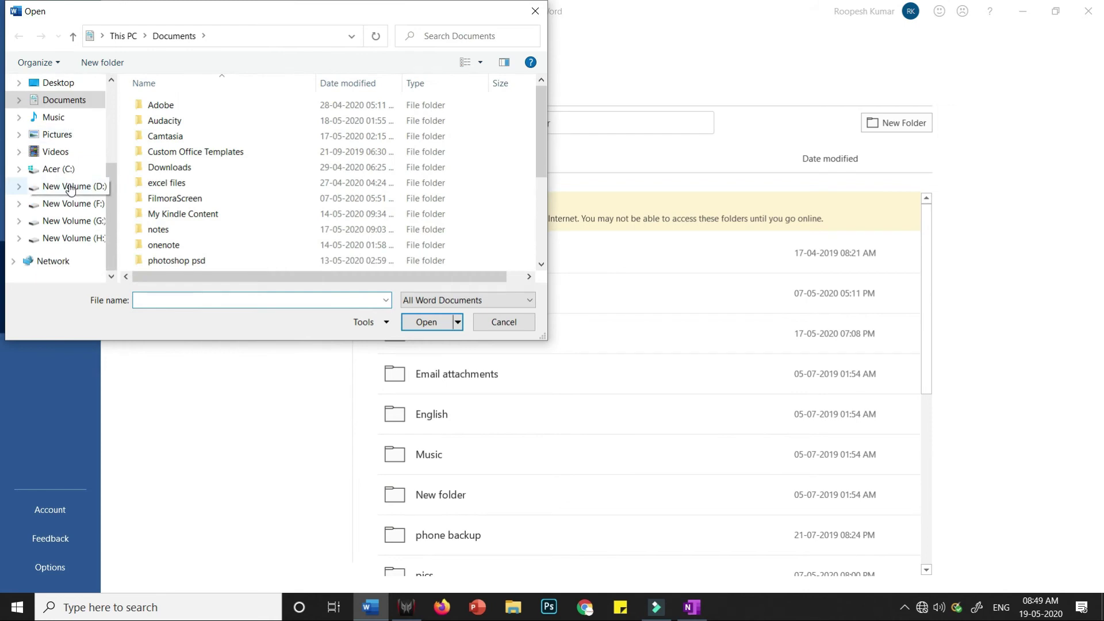
click(63, 238)
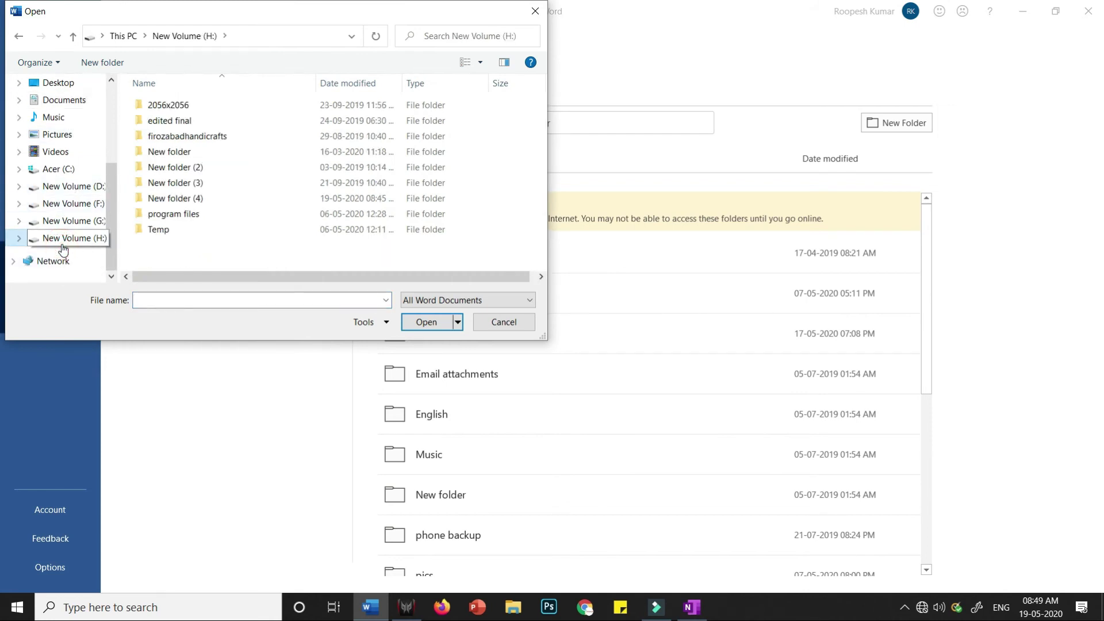
double_click(173, 198)
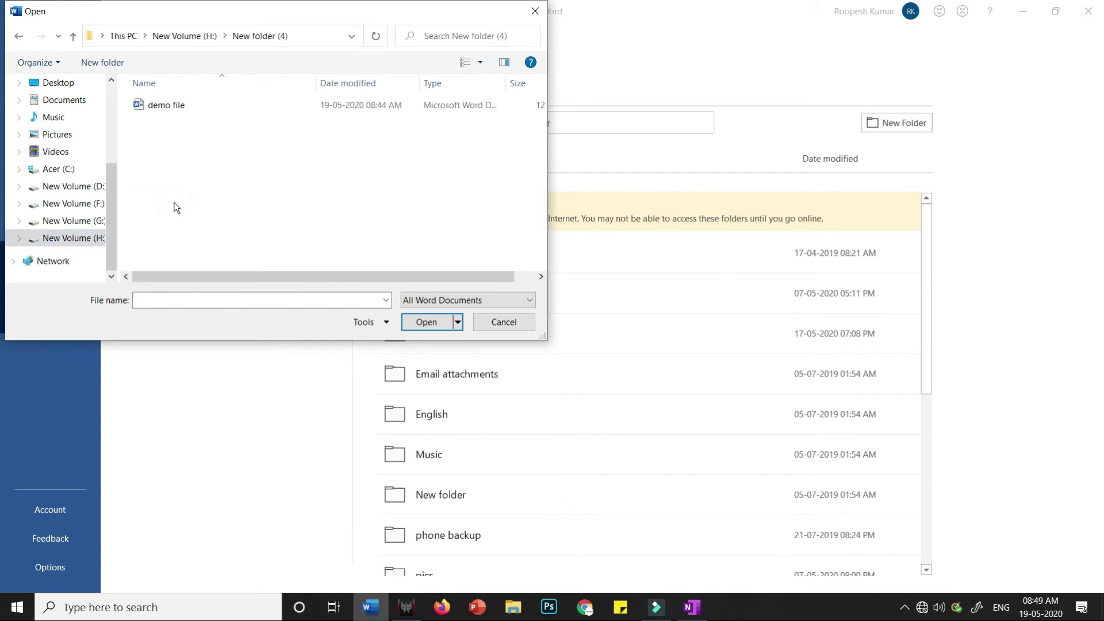
click(175, 107)
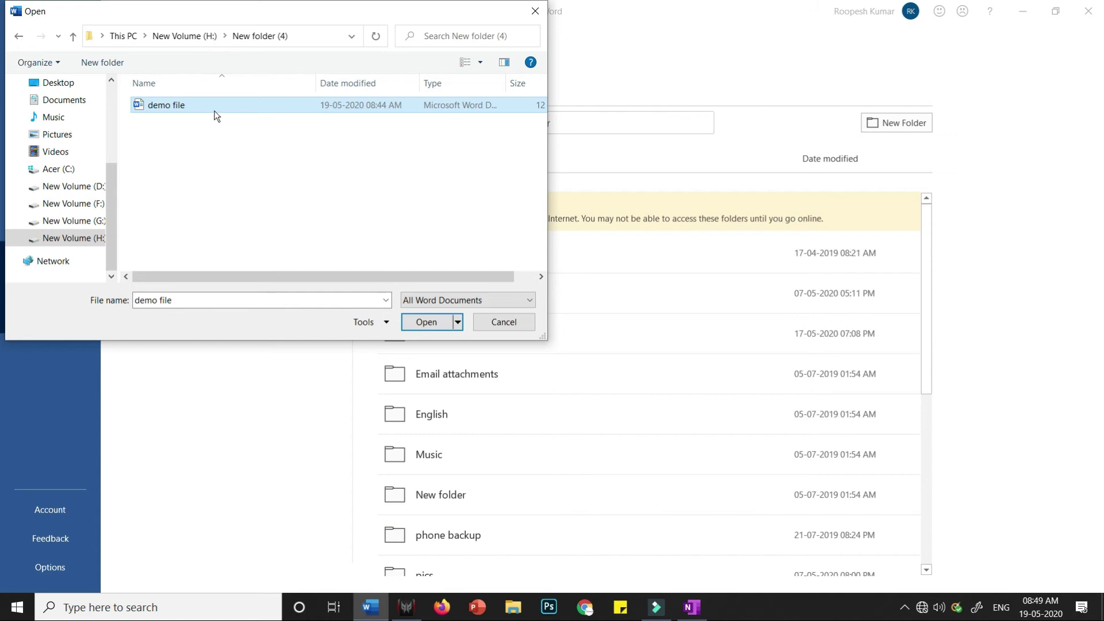
click(422, 327)
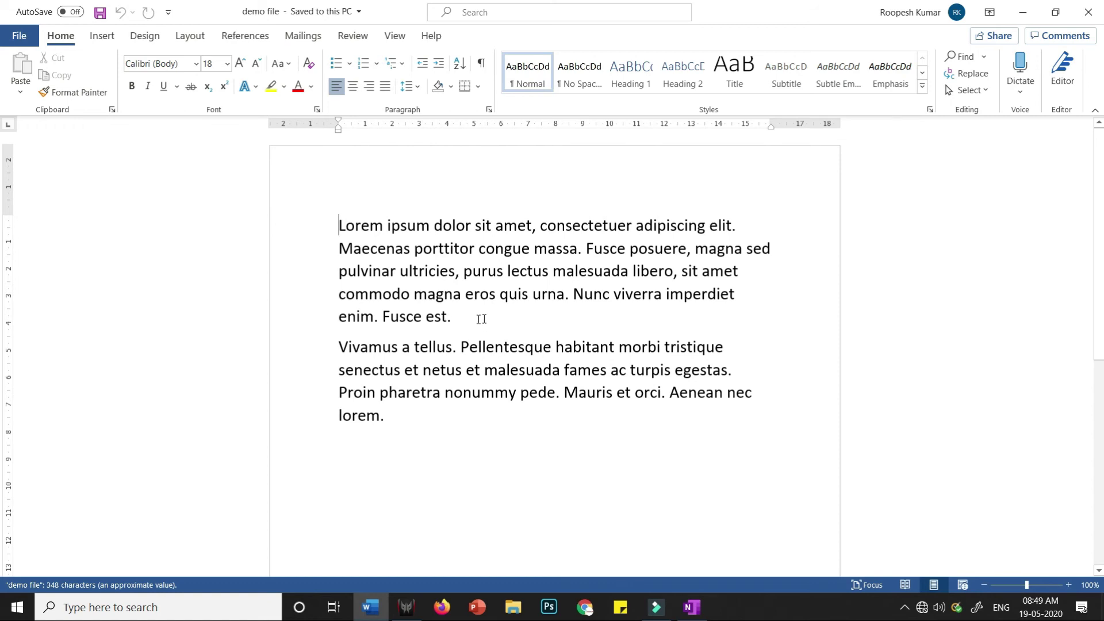
- Place the cursor before 'Mauris' in the four-paragraph text, then go to the File page
click(564, 374)
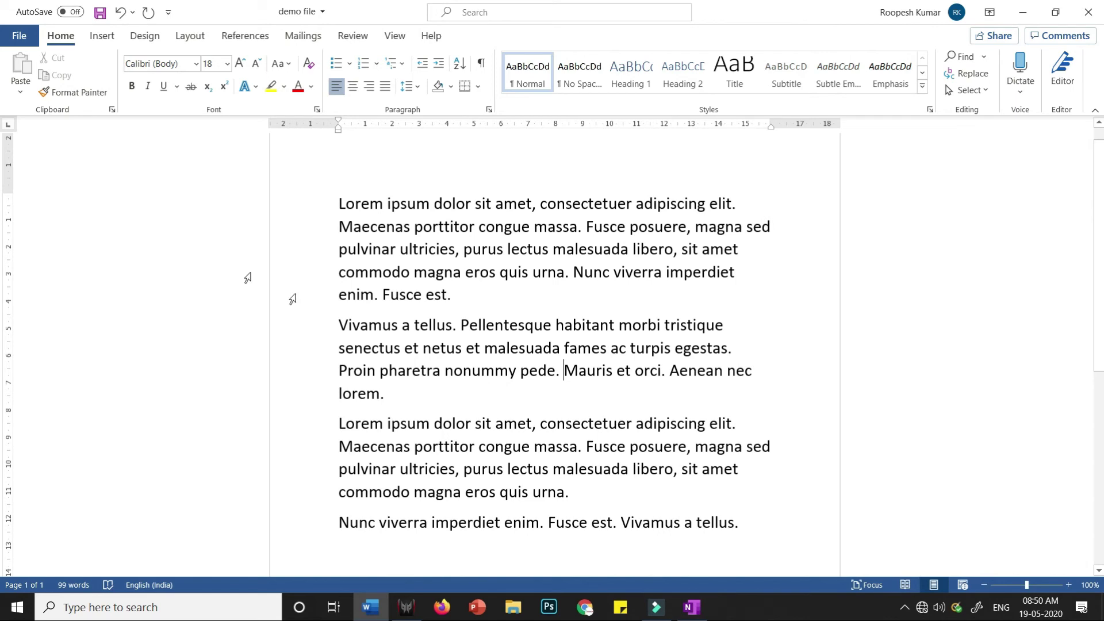
click(11, 35)
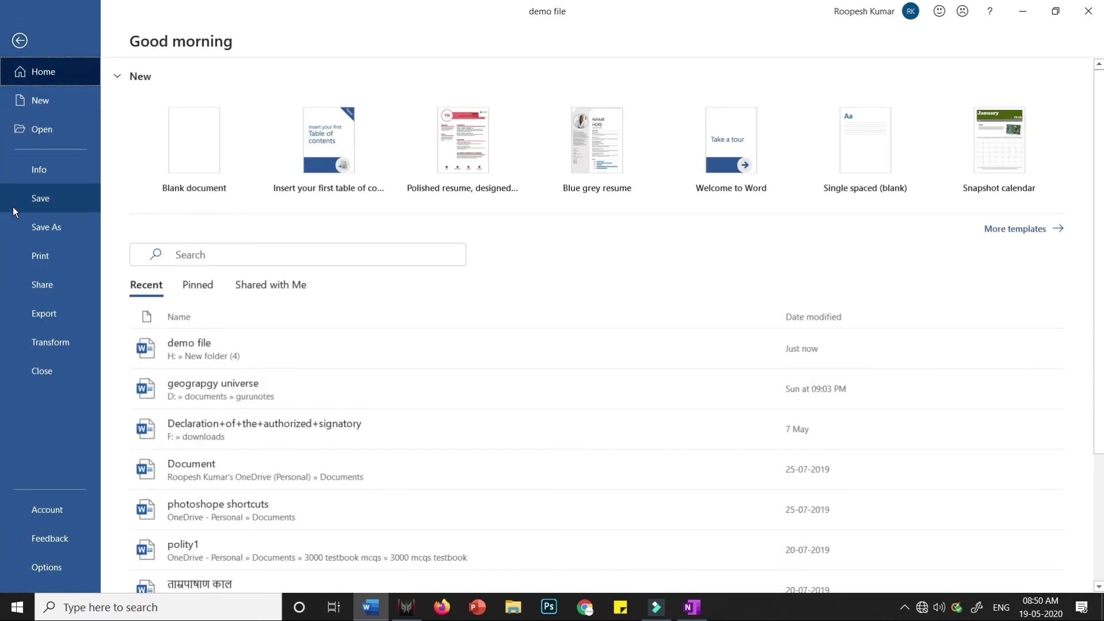
- Save a copy named 'demo file 1' into H:\New folder (4) by appending 1 to the name
click(12, 228)
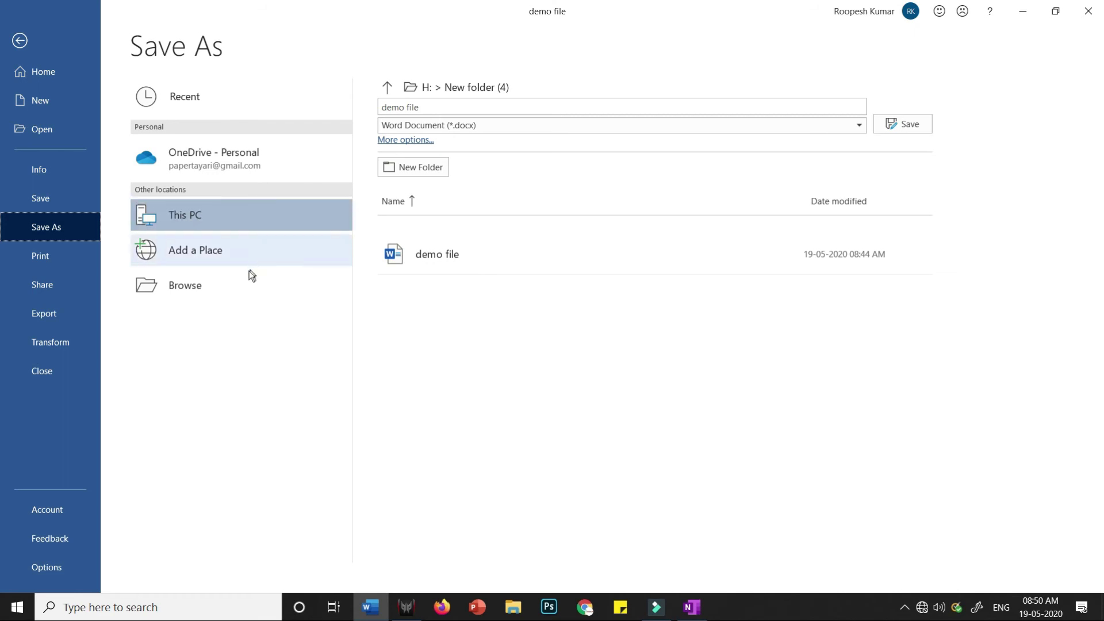
click(243, 293)
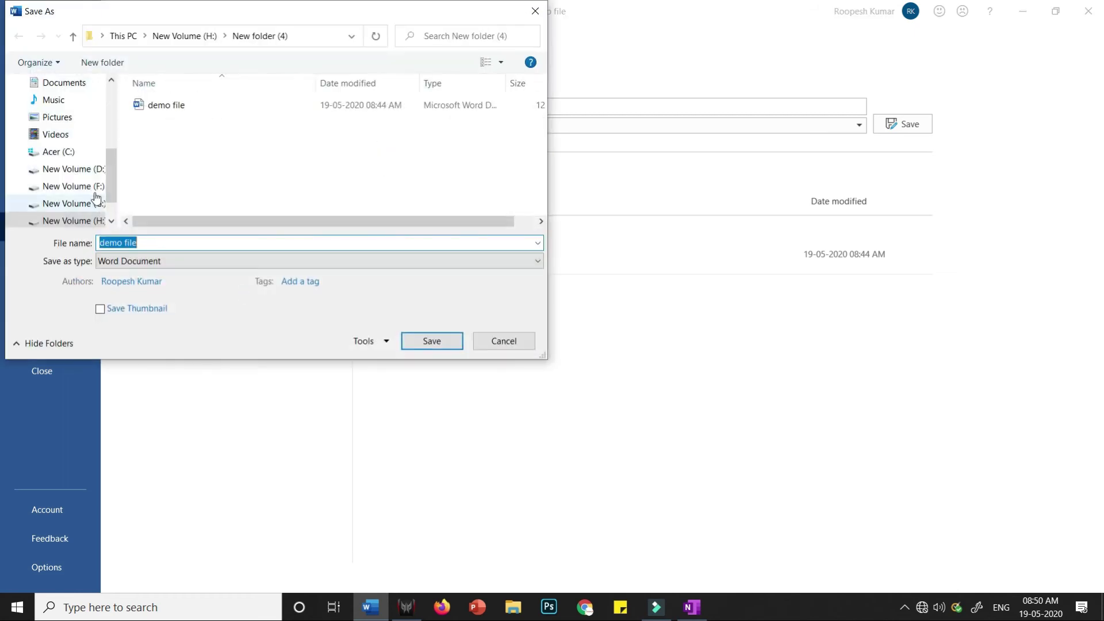
scroll(78, 190, down, 1)
click(61, 187)
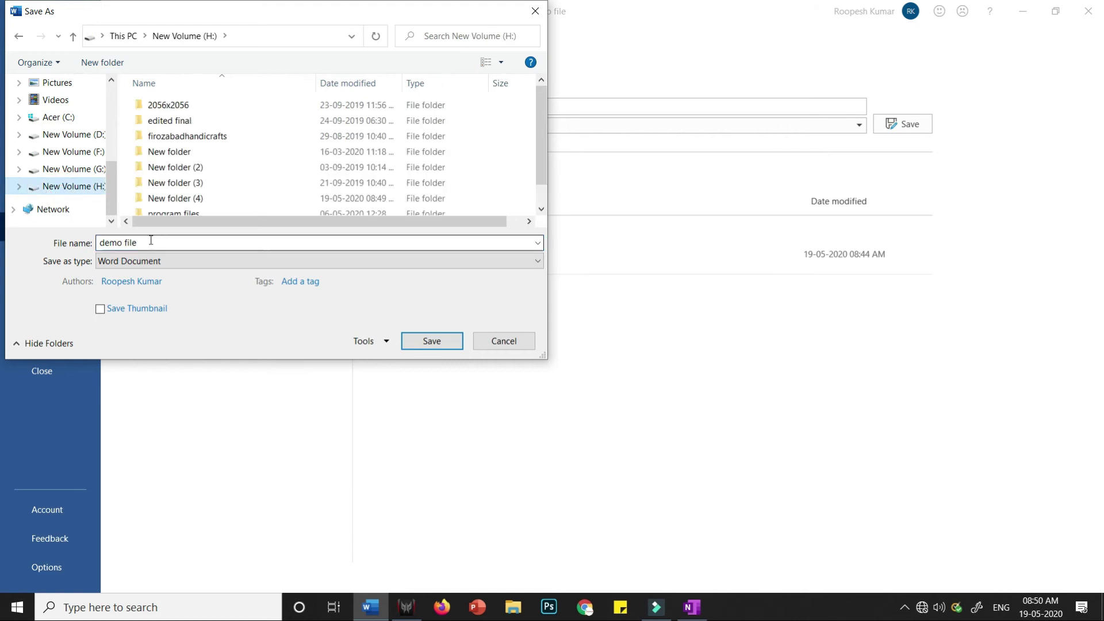
scroll(182, 199, down, 1)
double_click(183, 183)
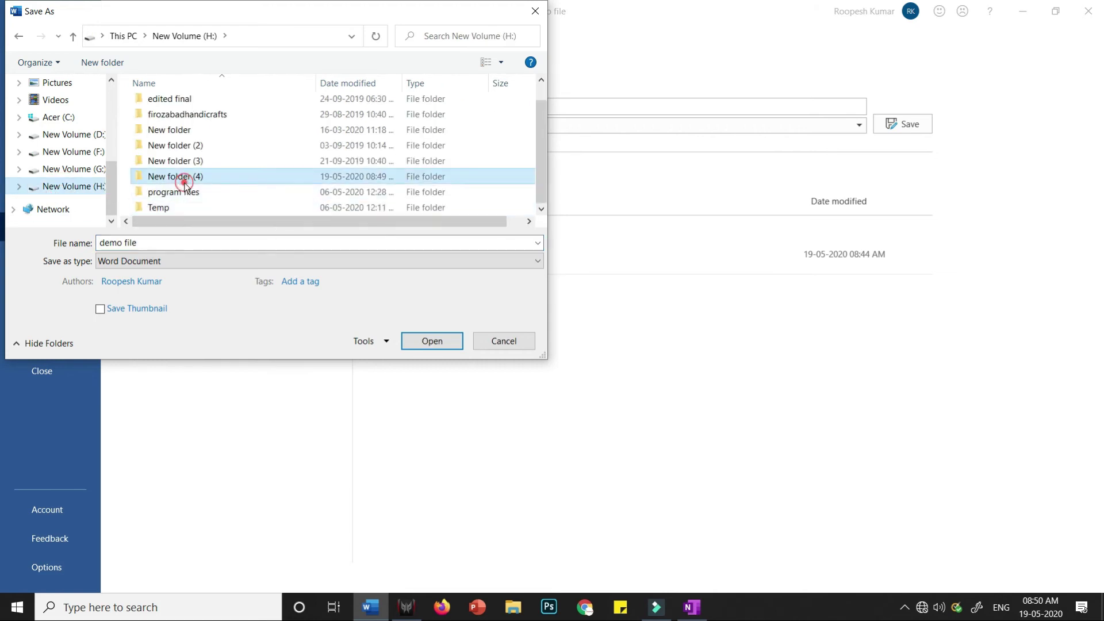
click(140, 244)
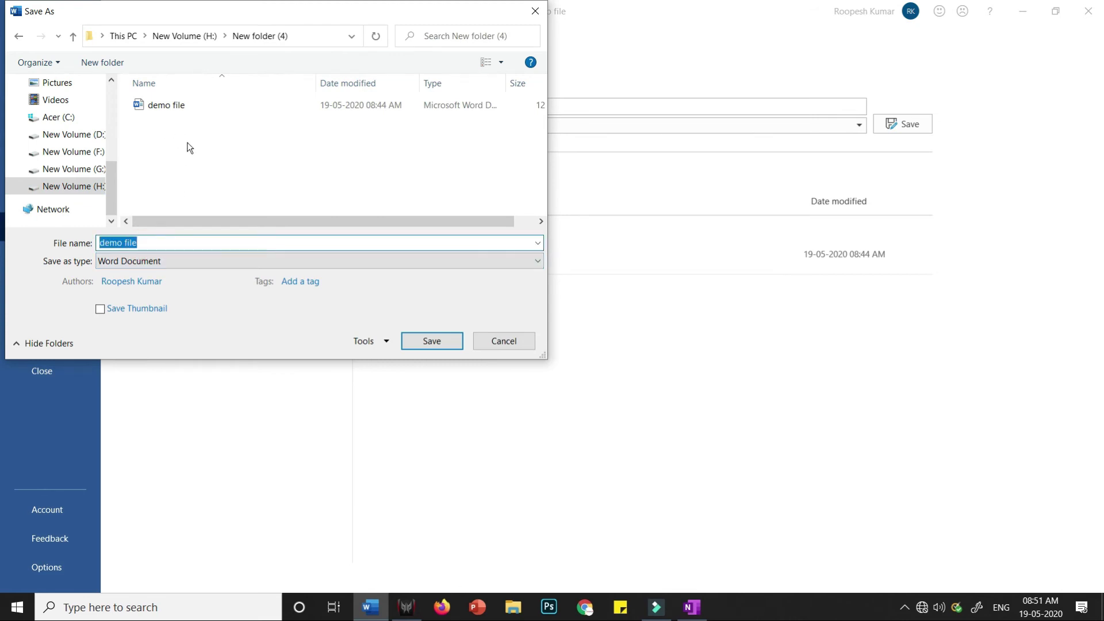
click(140, 246)
text(1)
click(420, 345)
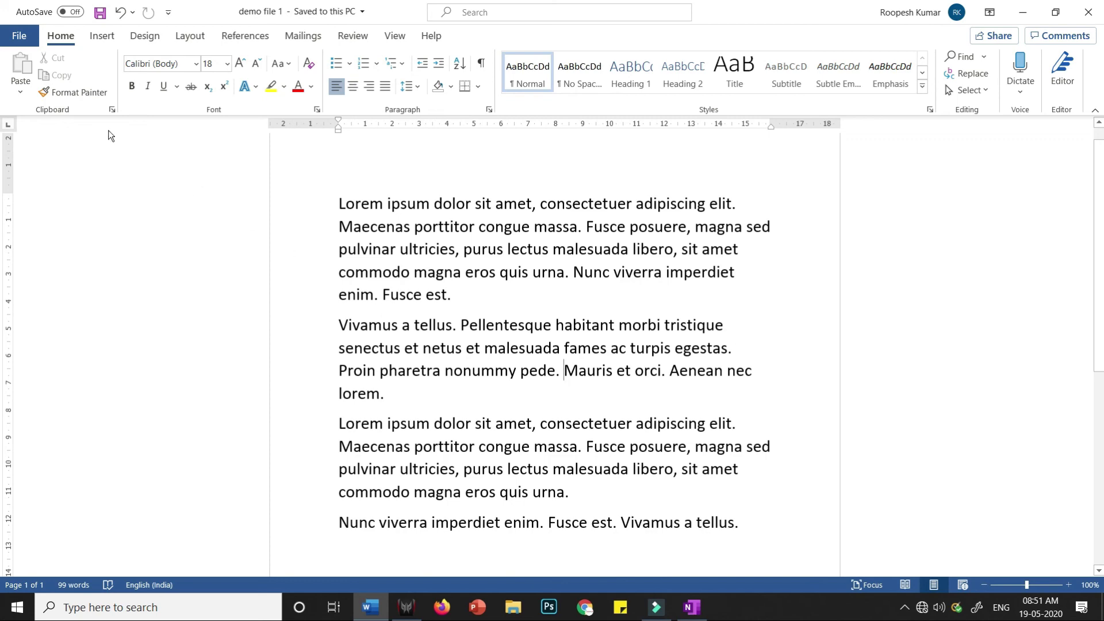
- Save 'demo file 1' as PDF (*.pdf) in H:\New folder (4) via Save As
click(22, 40)
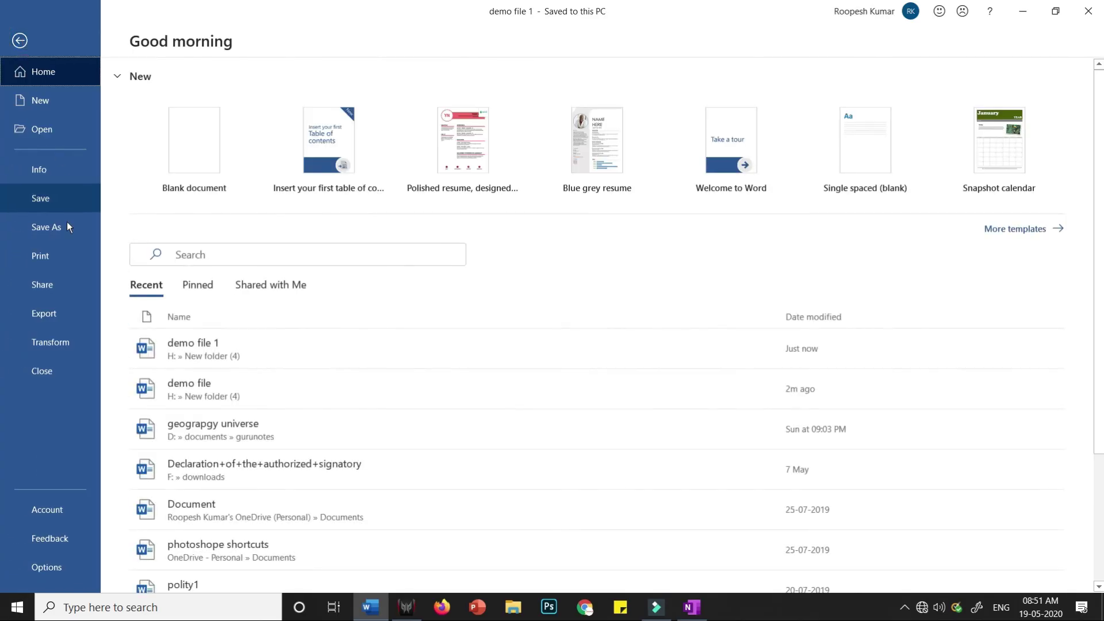
click(46, 226)
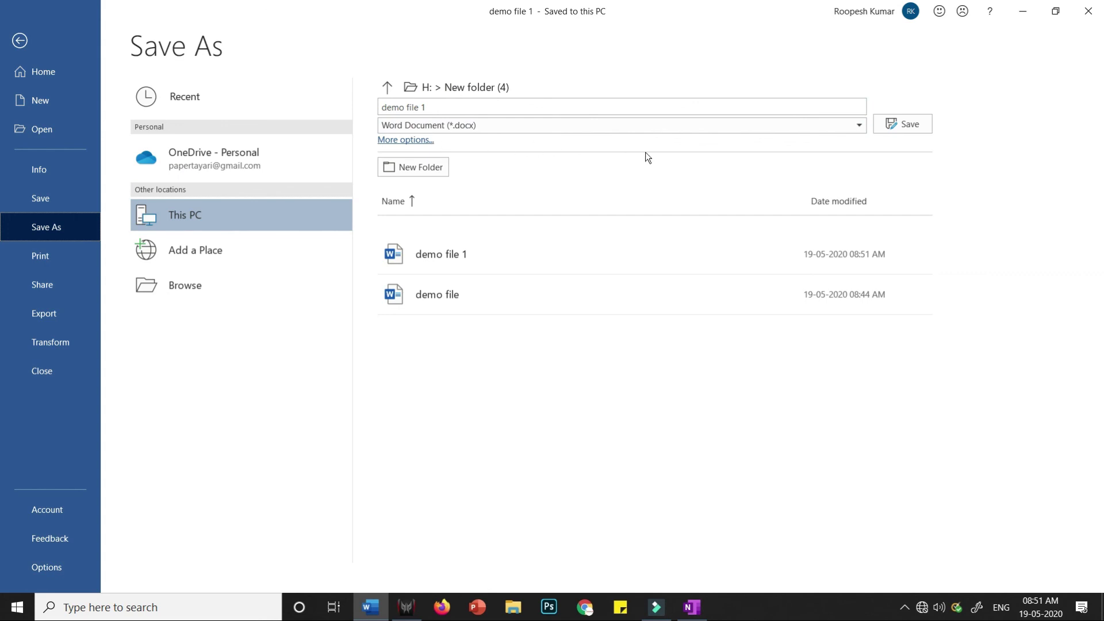
click(467, 128)
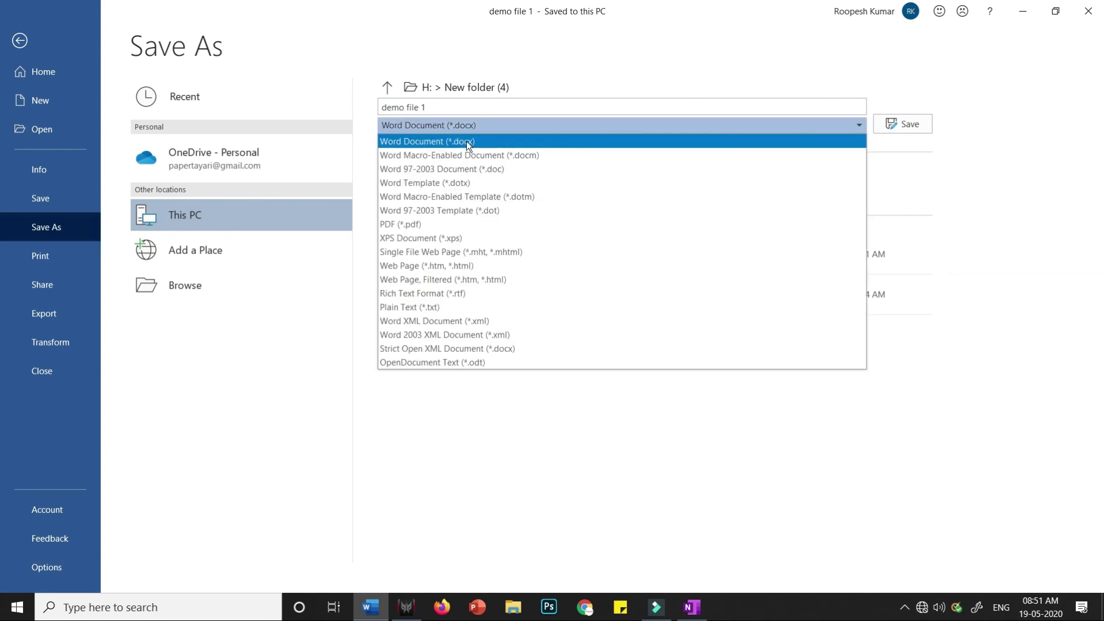
click(401, 225)
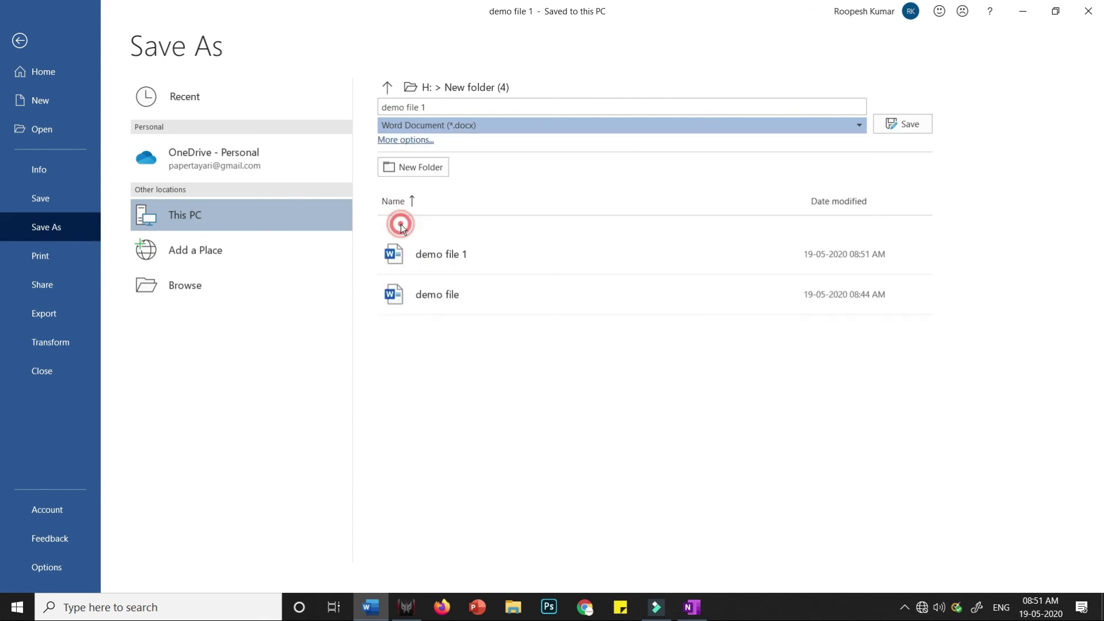
click(905, 123)
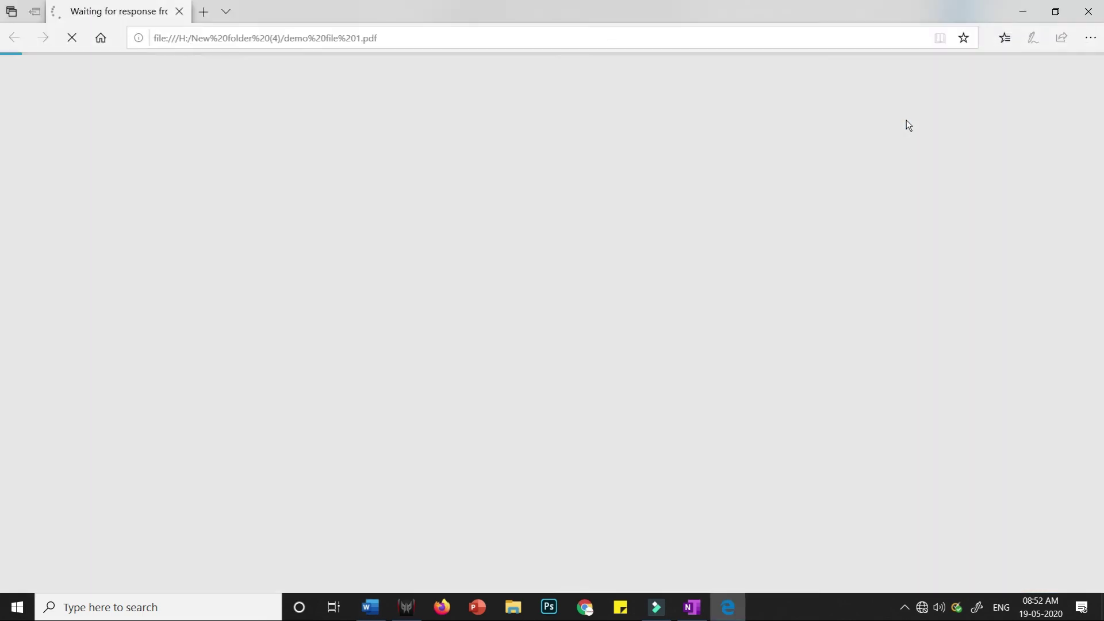